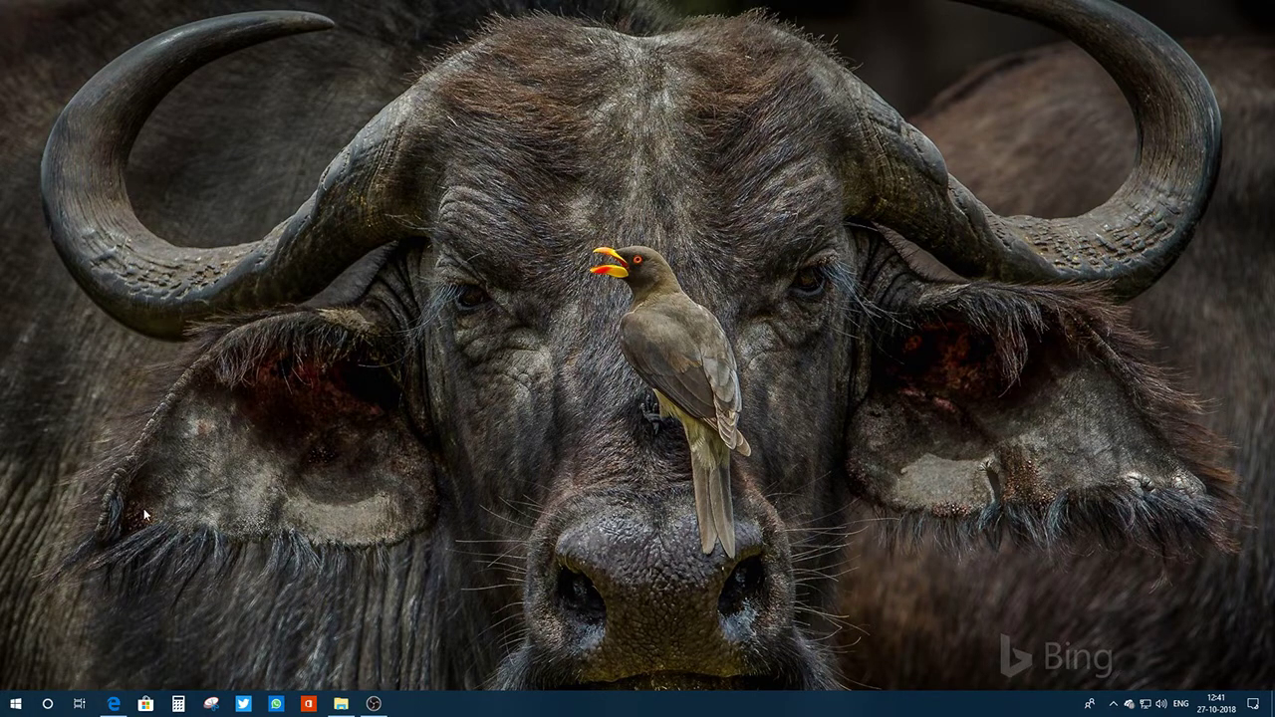
Open the Start menu and search for 'power' to find Windows PowerShell.
left_click(16, 704)
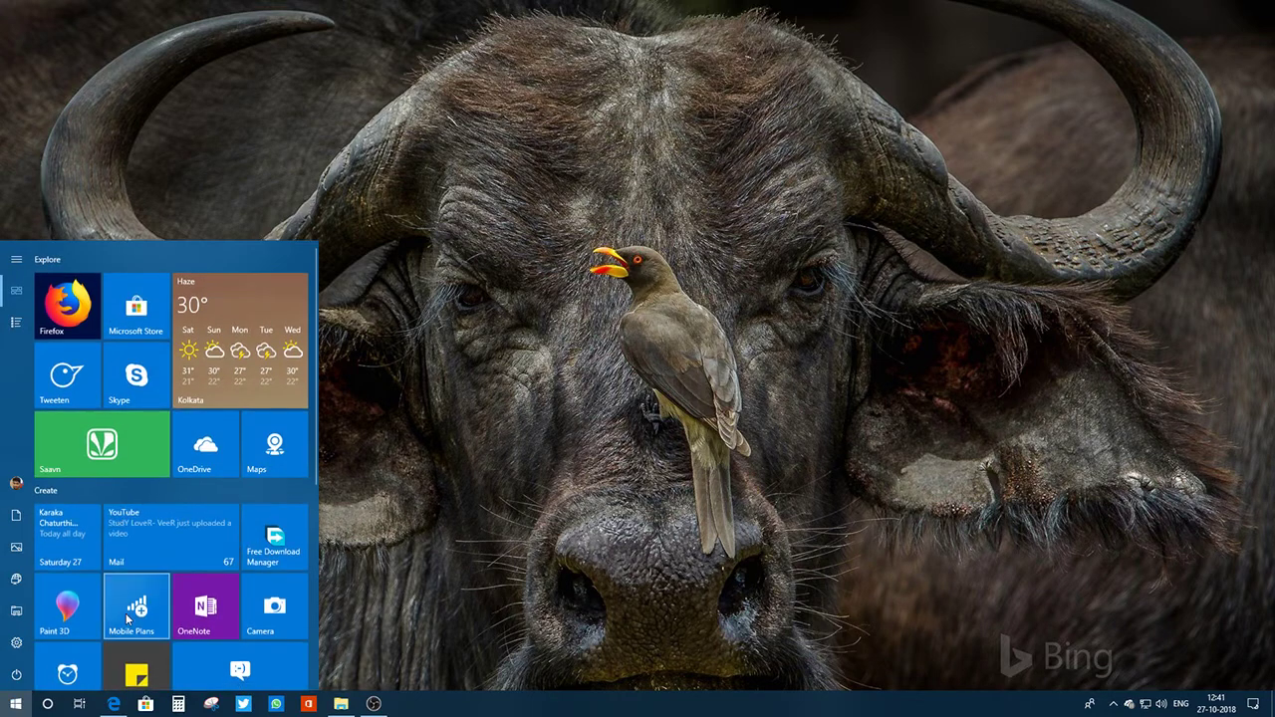
type("p")
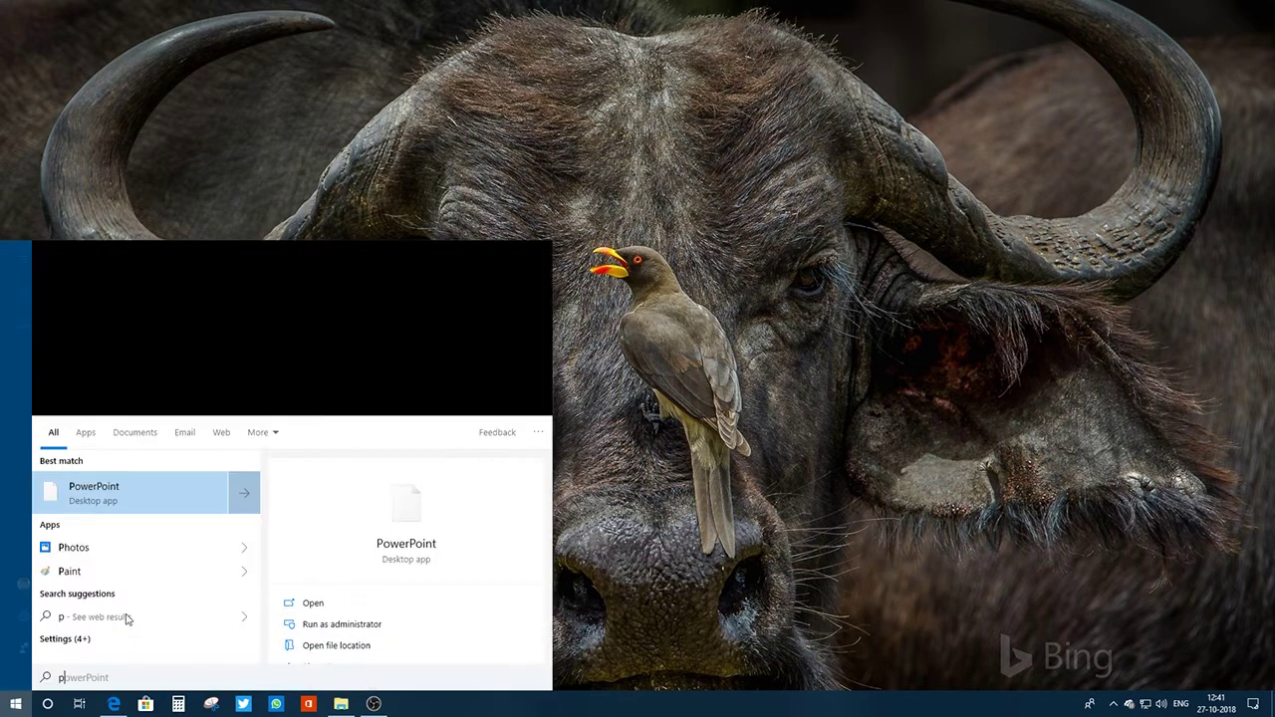
type("ower")
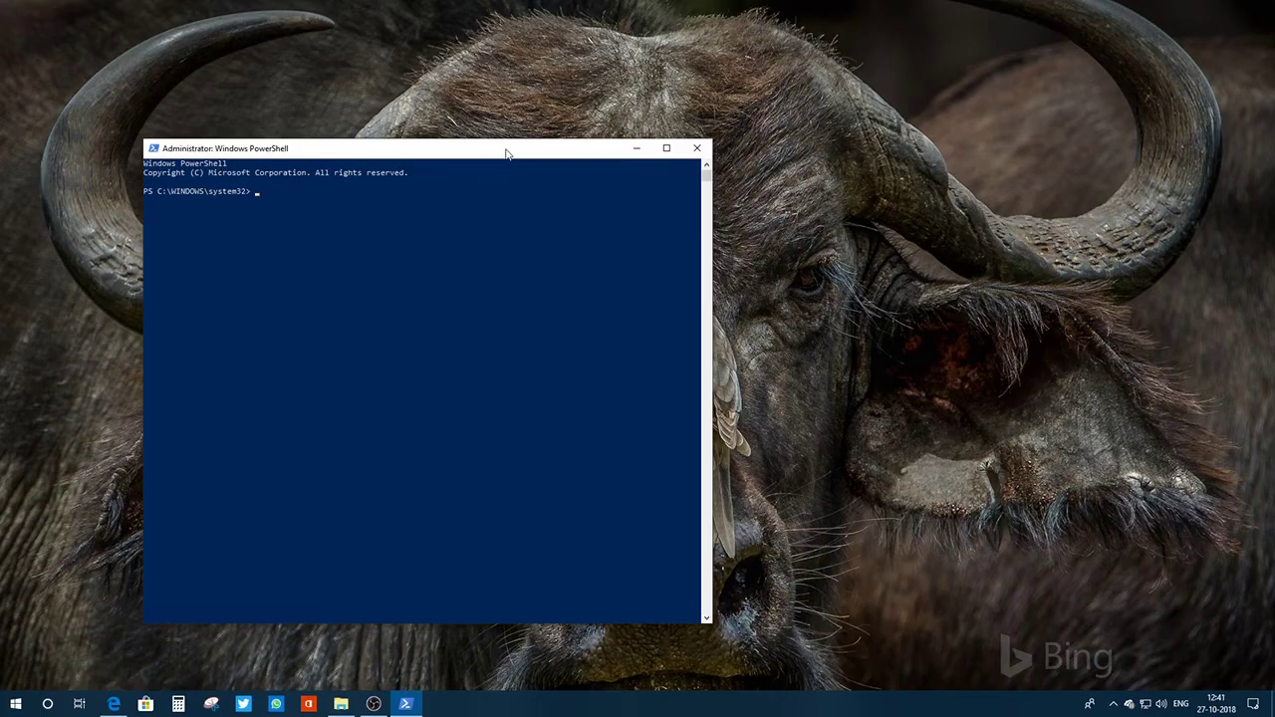
Snap the administrator PowerShell window left and place the Documents folder beside it.
key("super+Left")
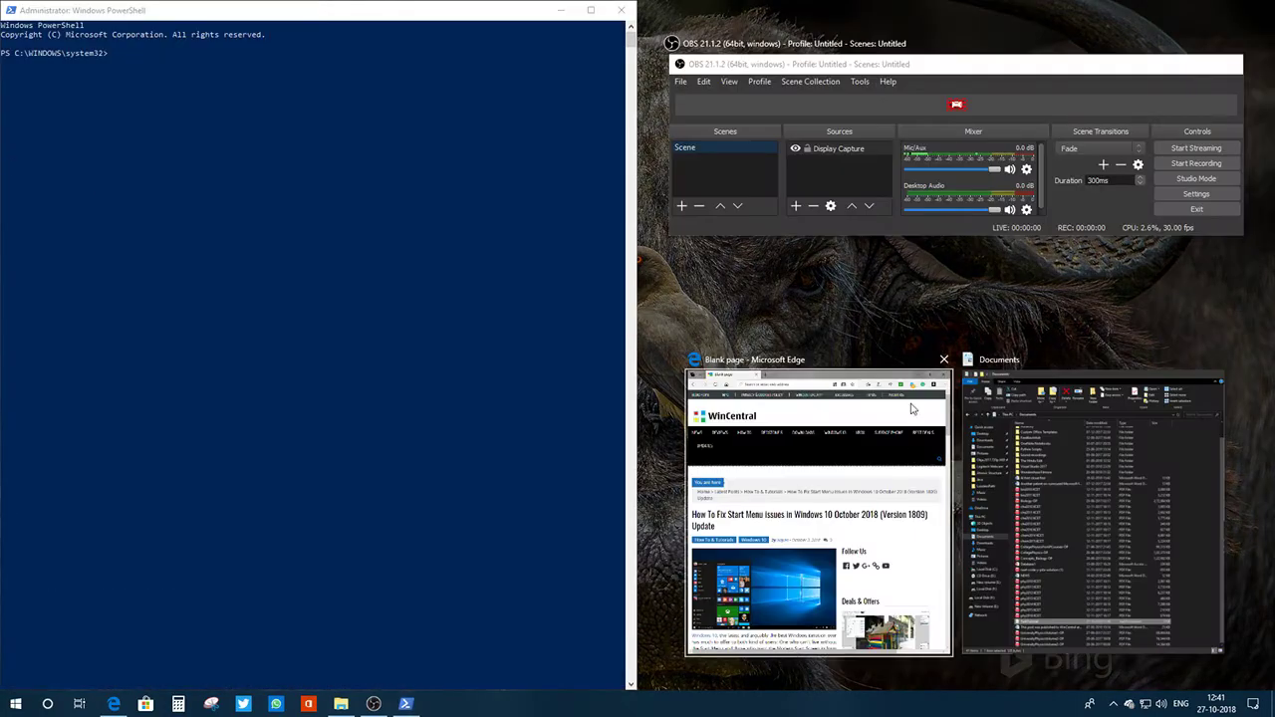
left_click(340, 704)
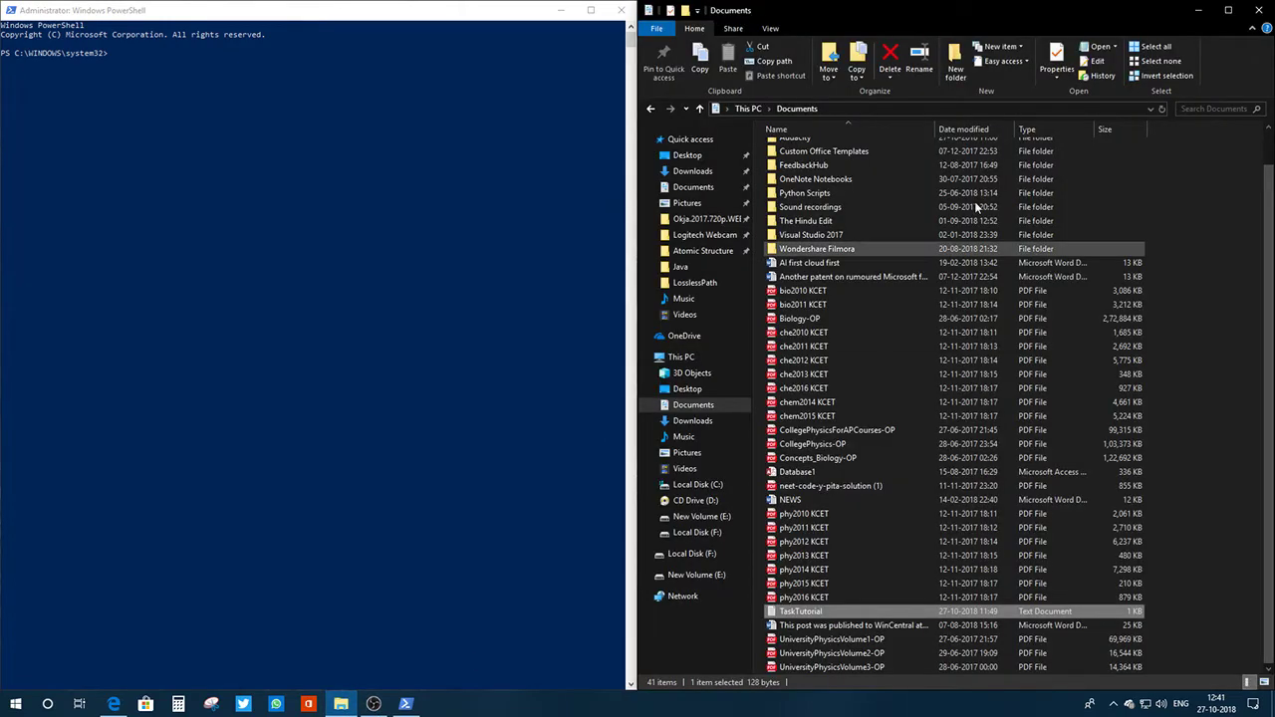
left_click(117, 60)
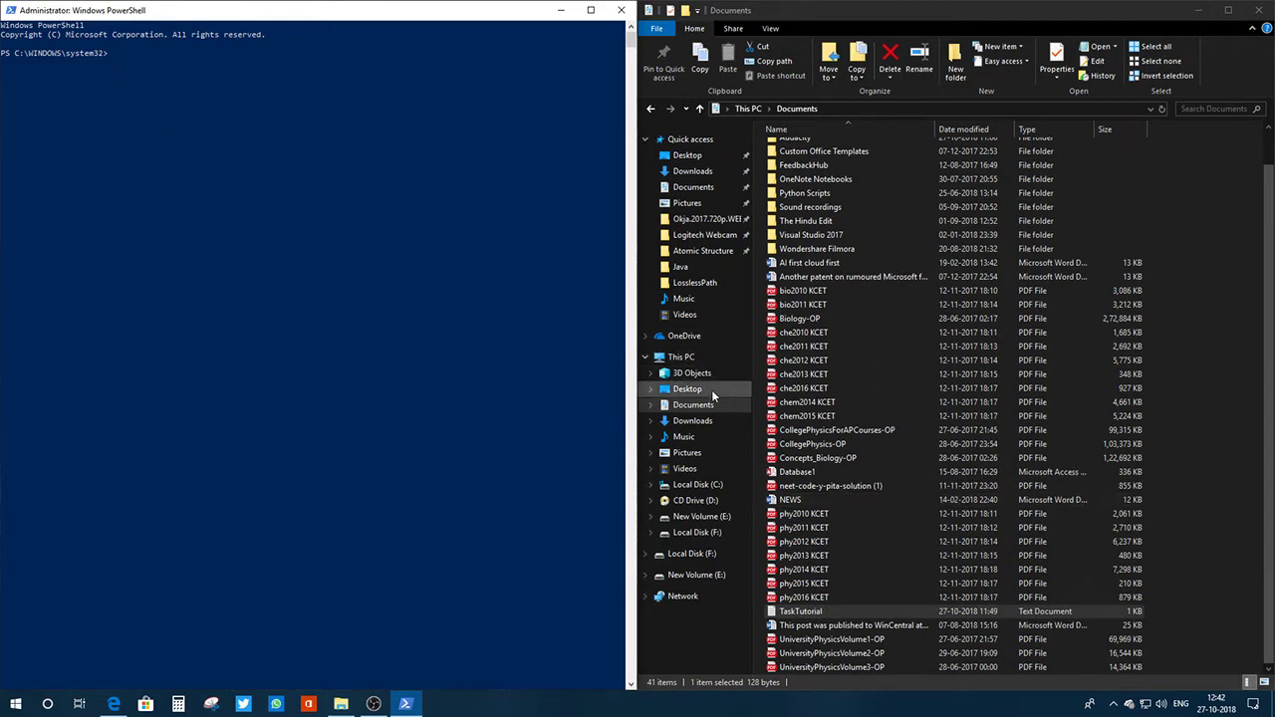
scroll(926, 439, "up", 1)
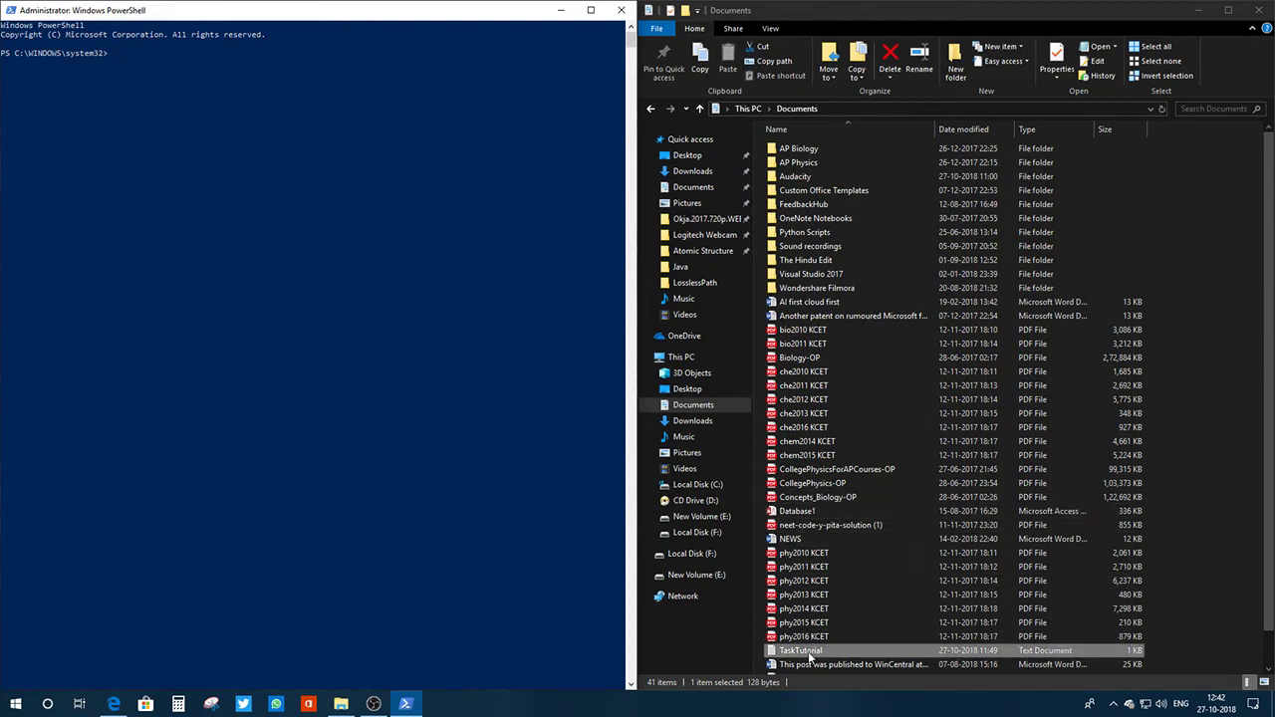
Open TaskTutorial in Notepad to show the Get-AppXPackage -AllUsers re-register command.
double_click(809, 653)
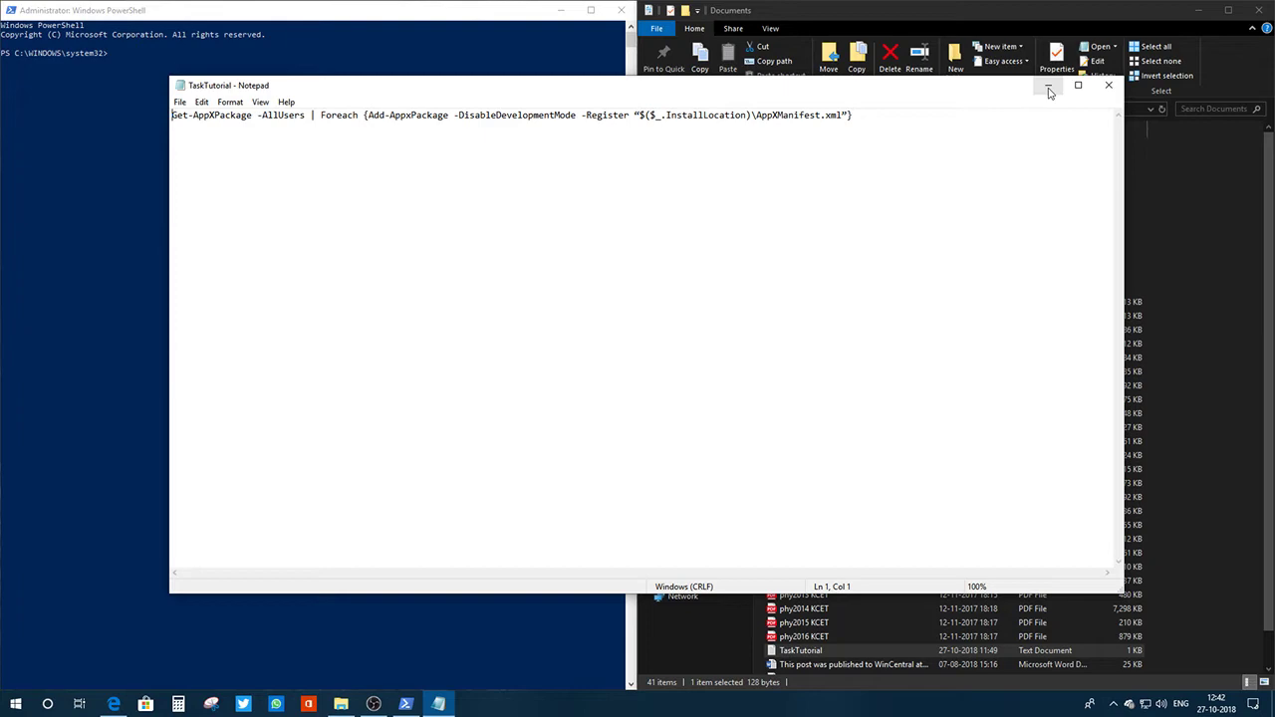
Minimise the TaskTutorial note, the PowerShell window and the Documents folder.
left_click(1049, 85)
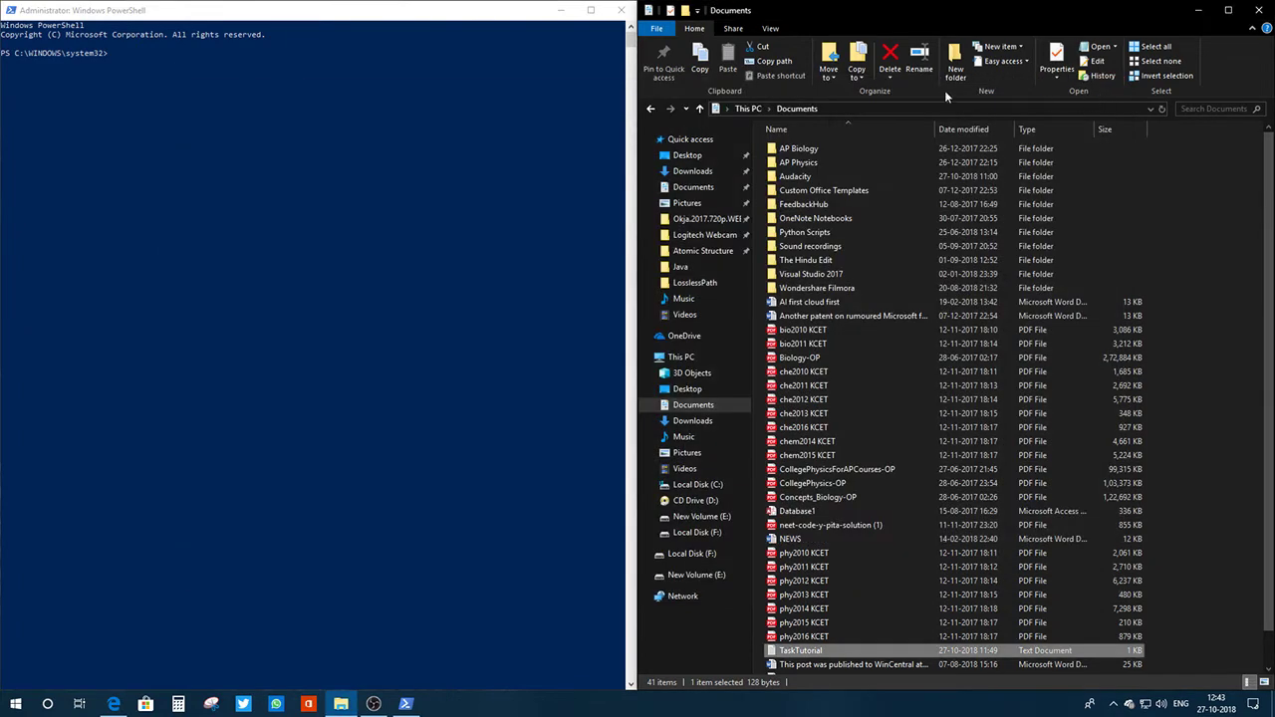
left_click(561, 10)
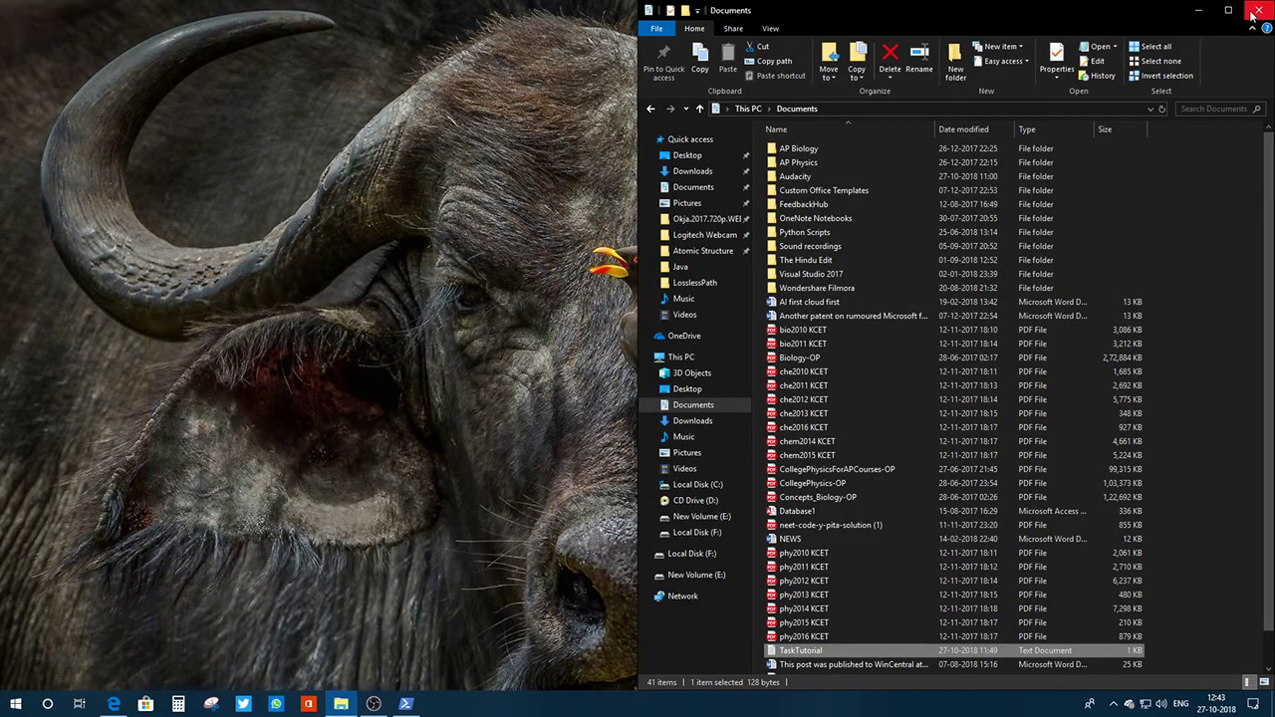
left_click(1194, 10)
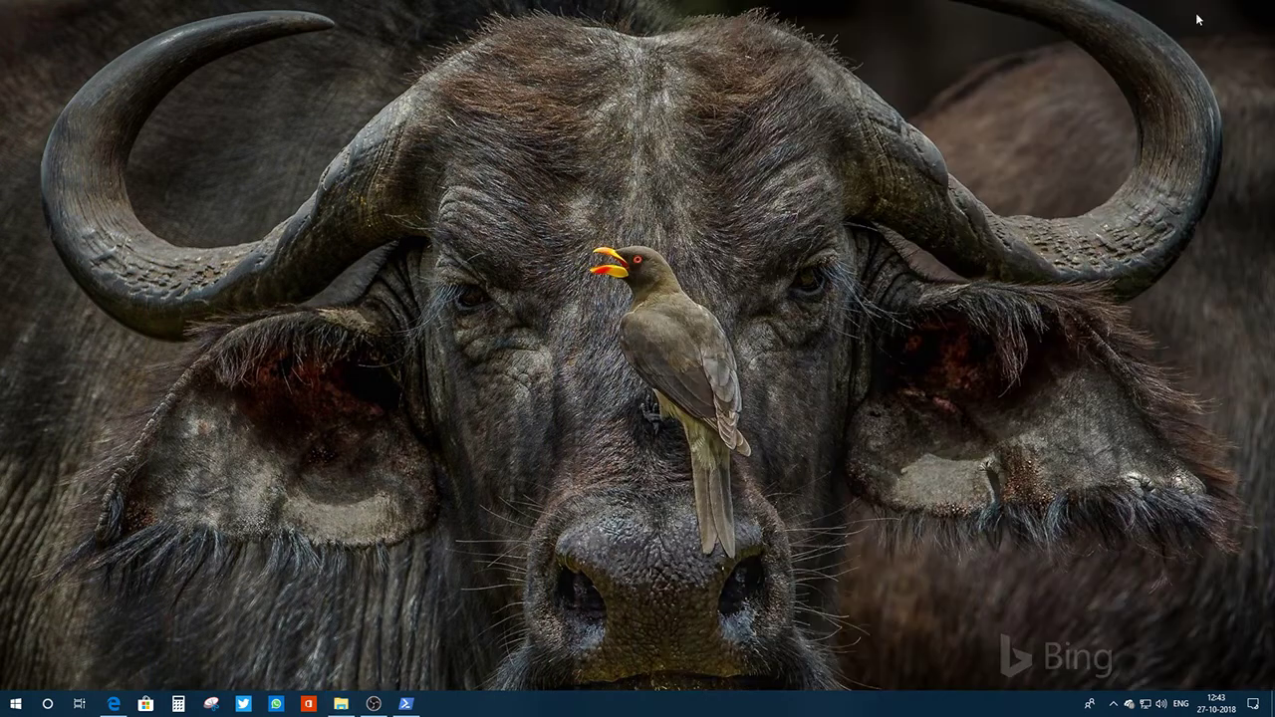
Open Windows Settings from the Action Center and go to Accounts.
left_click(1253, 704)
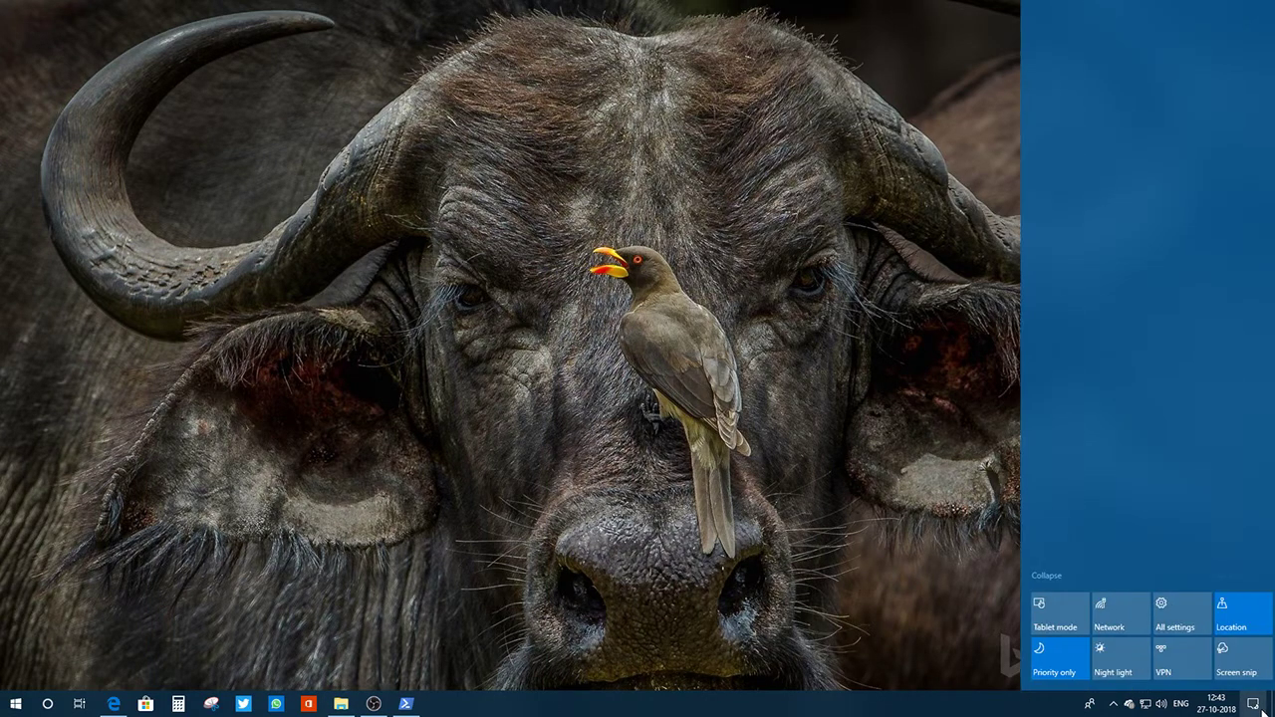
left_click(1174, 614)
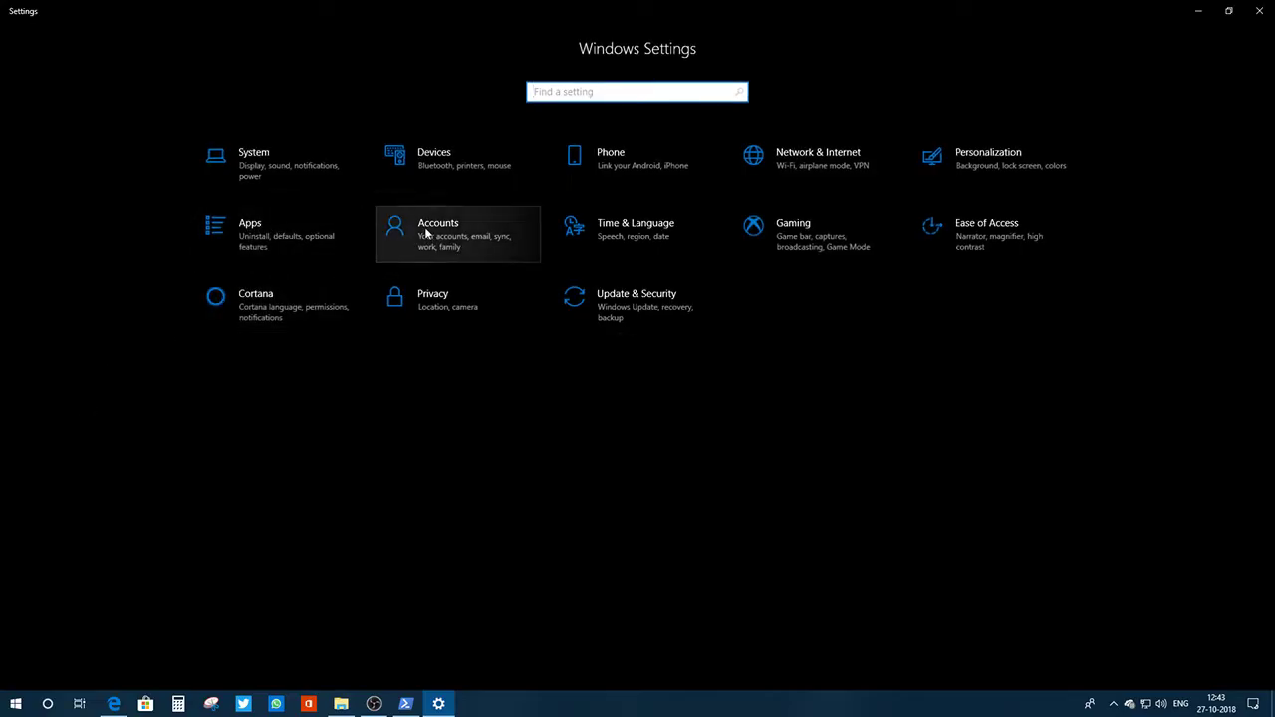
left_click(449, 246)
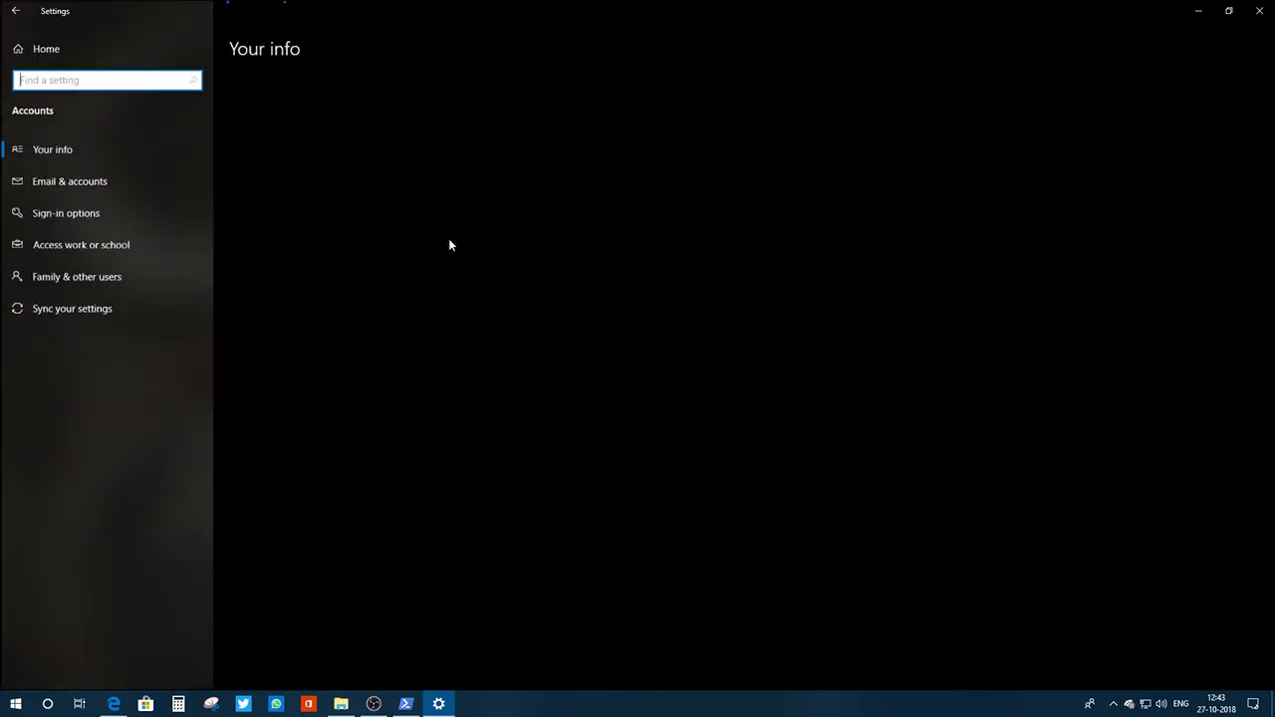
left_click(70, 280)
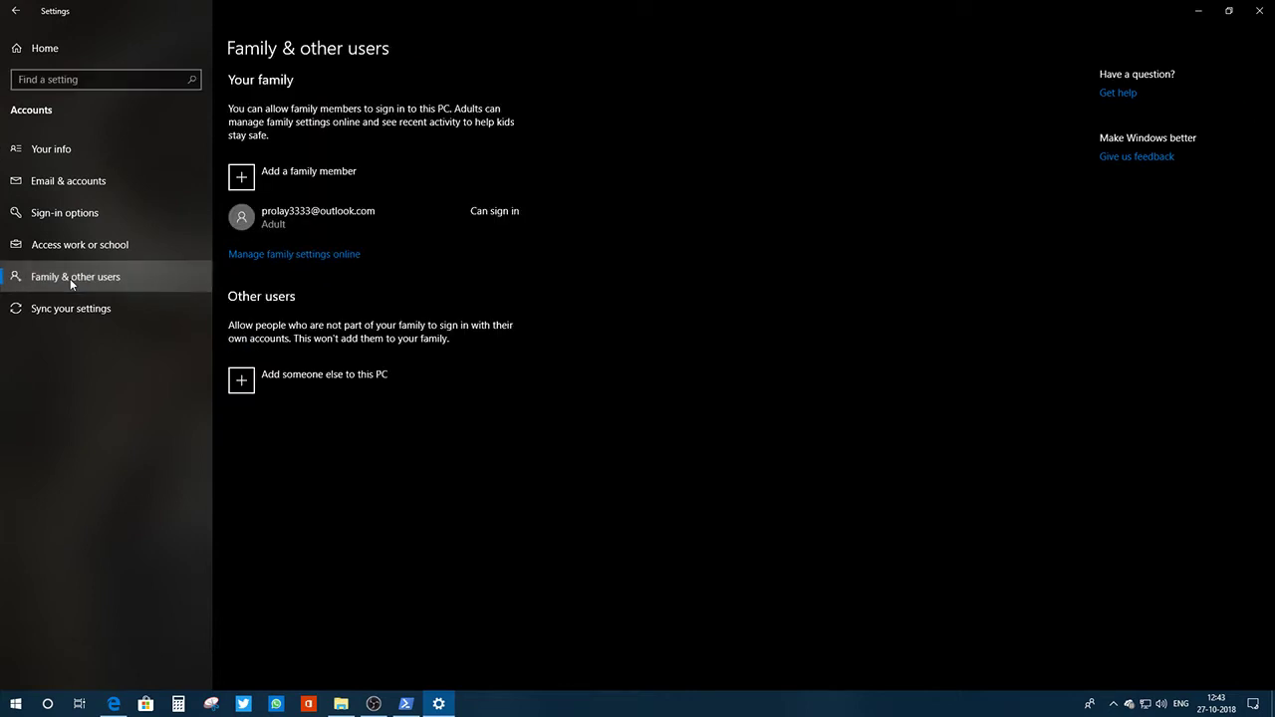
left_click(314, 388)
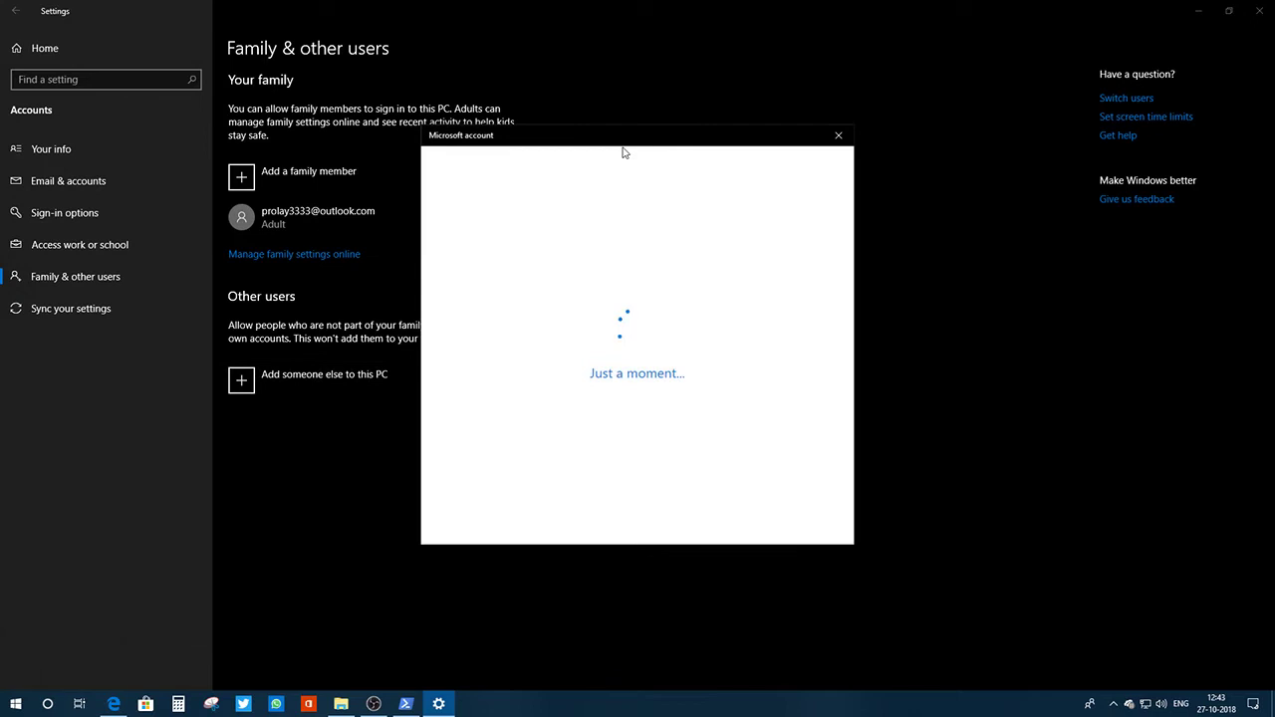
left_click_drag(622, 145, 403, 142)
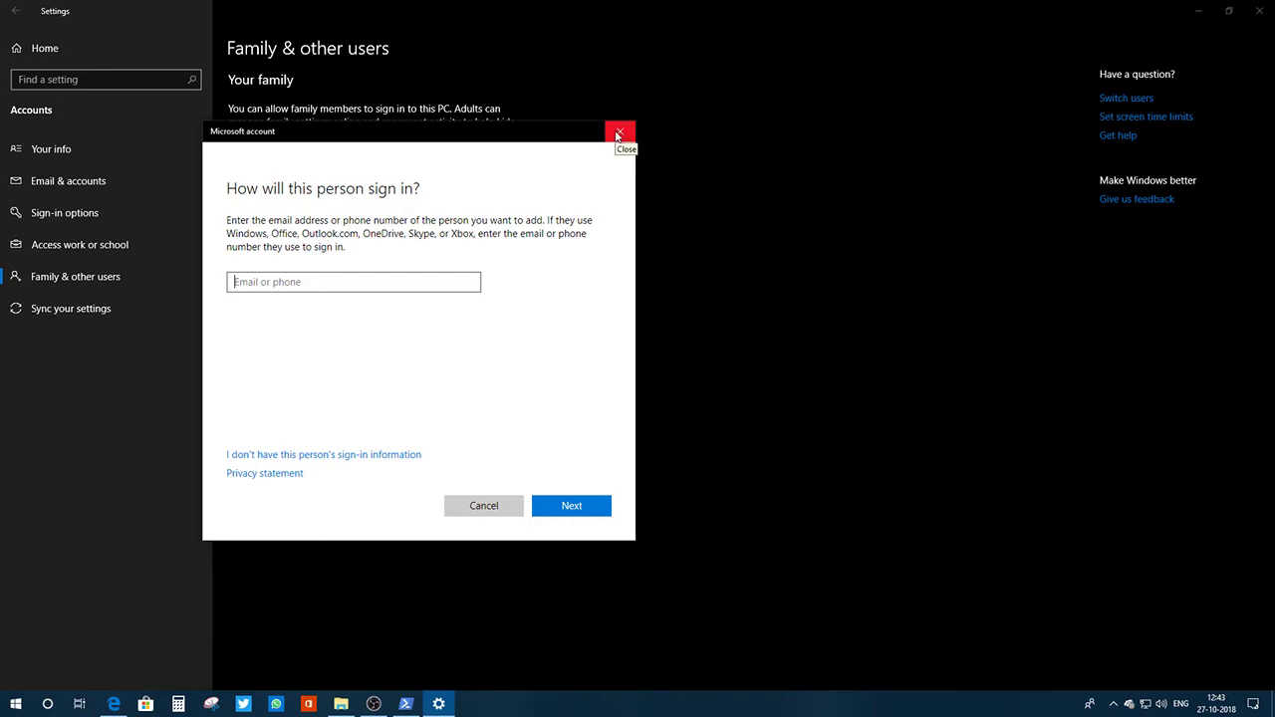
left_click(618, 136)
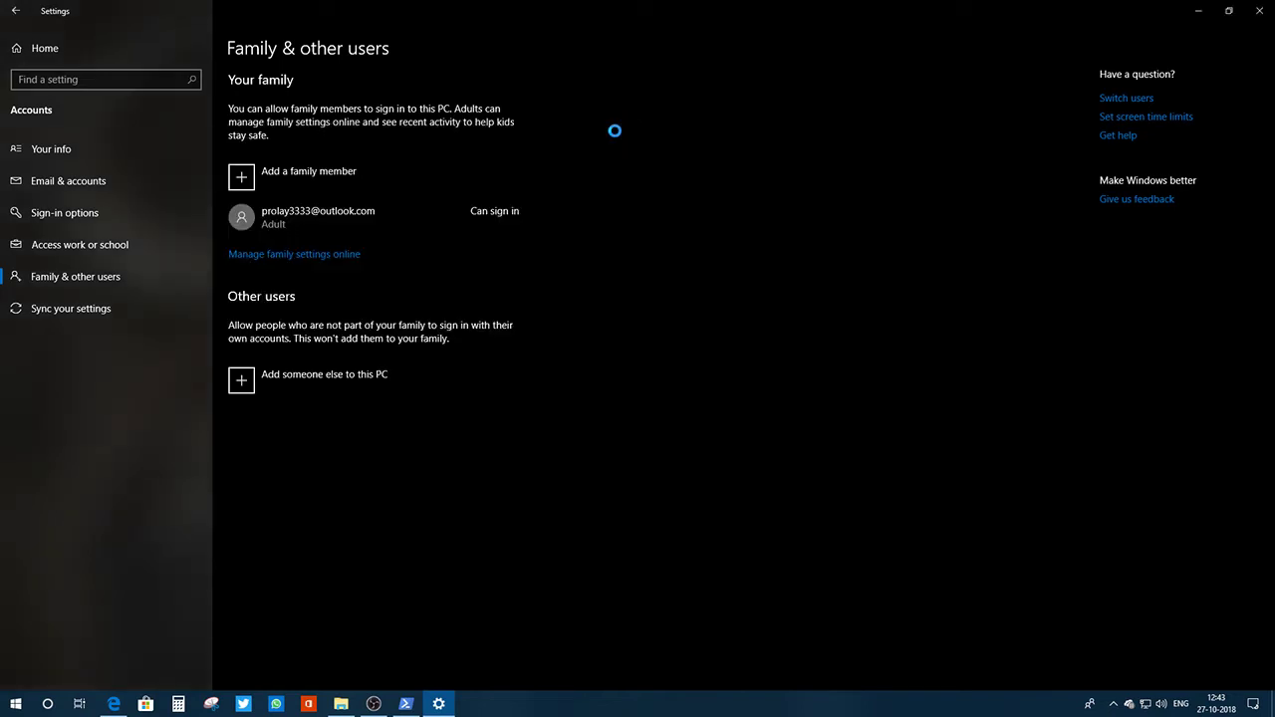
left_click(299, 220)
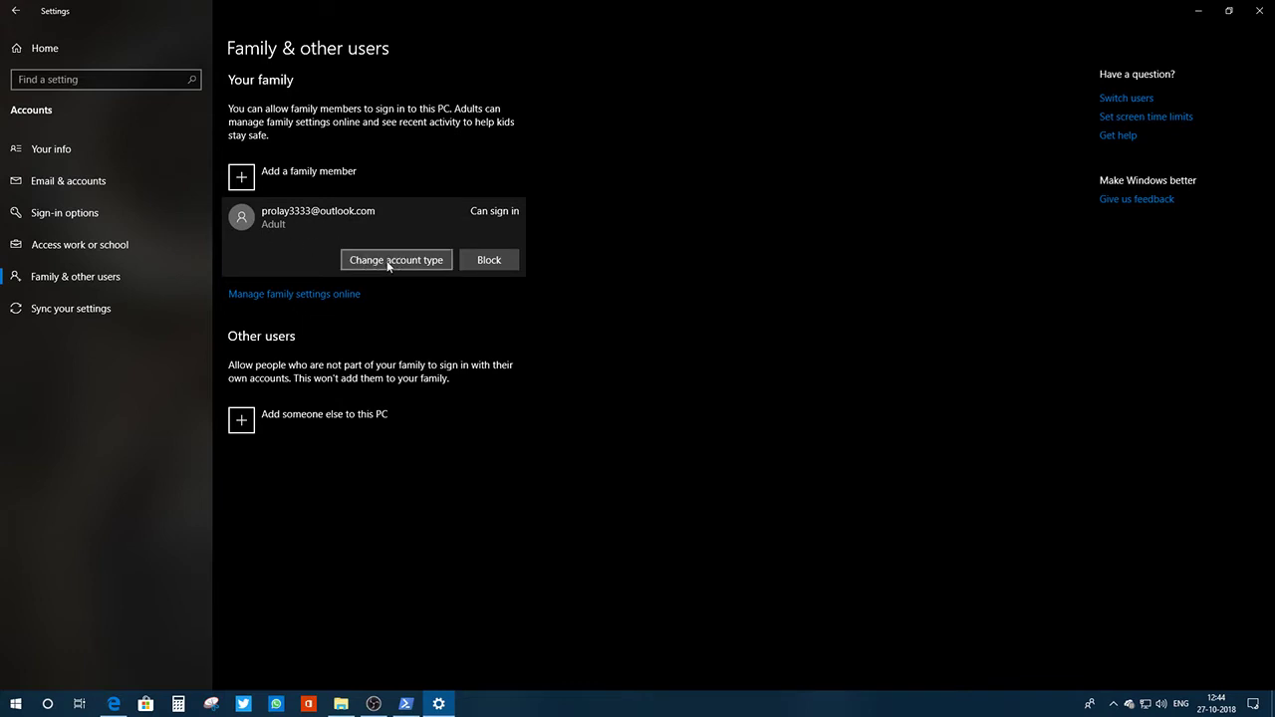
left_click(387, 265)
left_click_drag(548, 241, 339, 222)
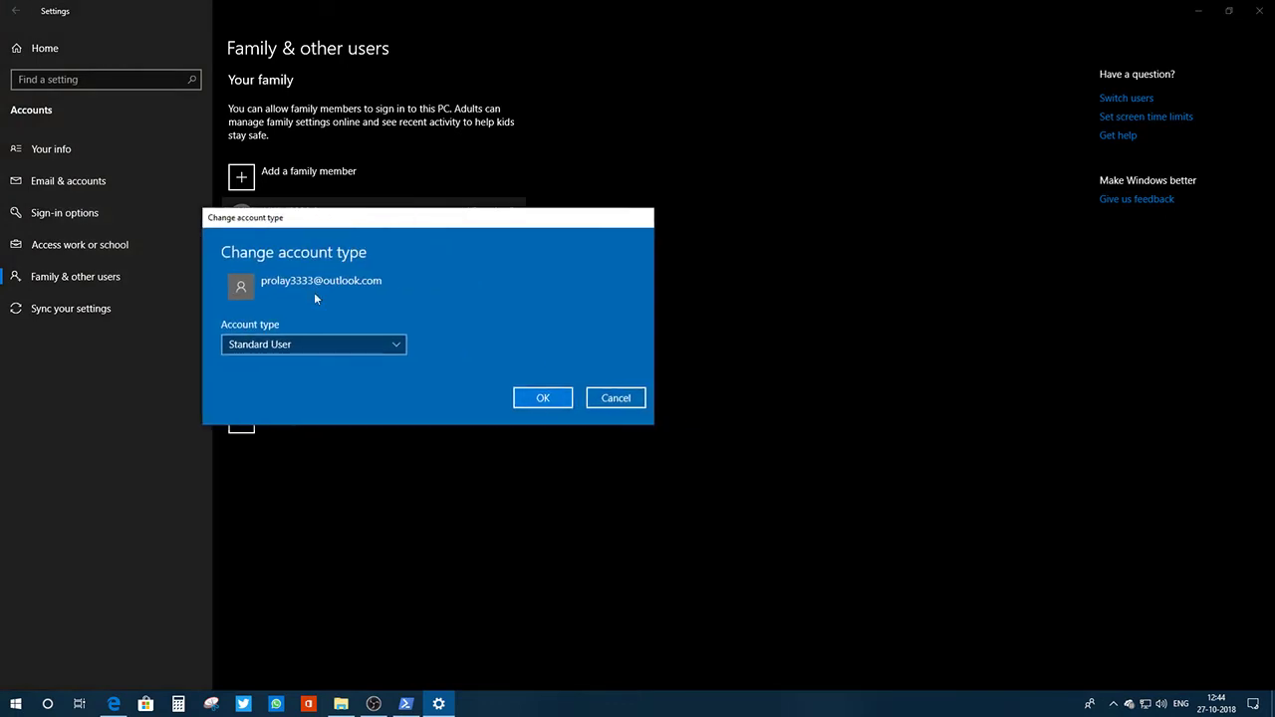
left_click(258, 345)
left_click(472, 399)
left_click(614, 399)
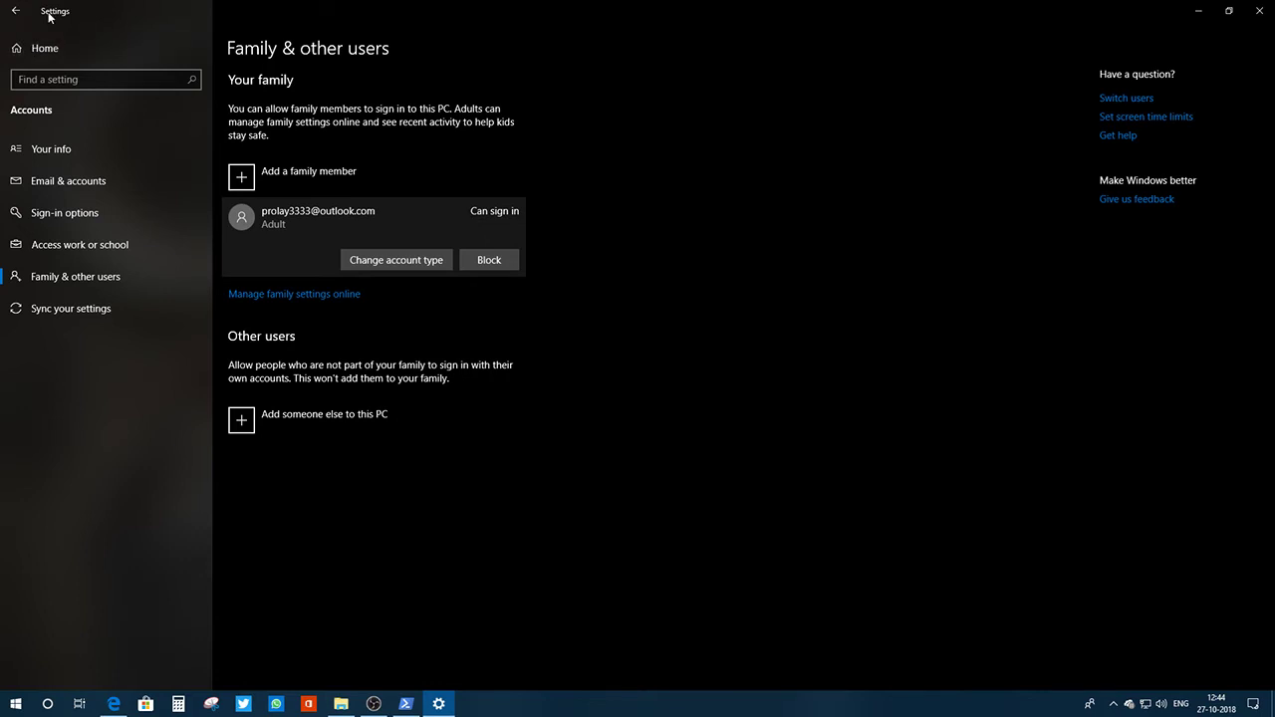
Navigate from Settings home to Update & Security > Recovery.
left_click(15, 10)
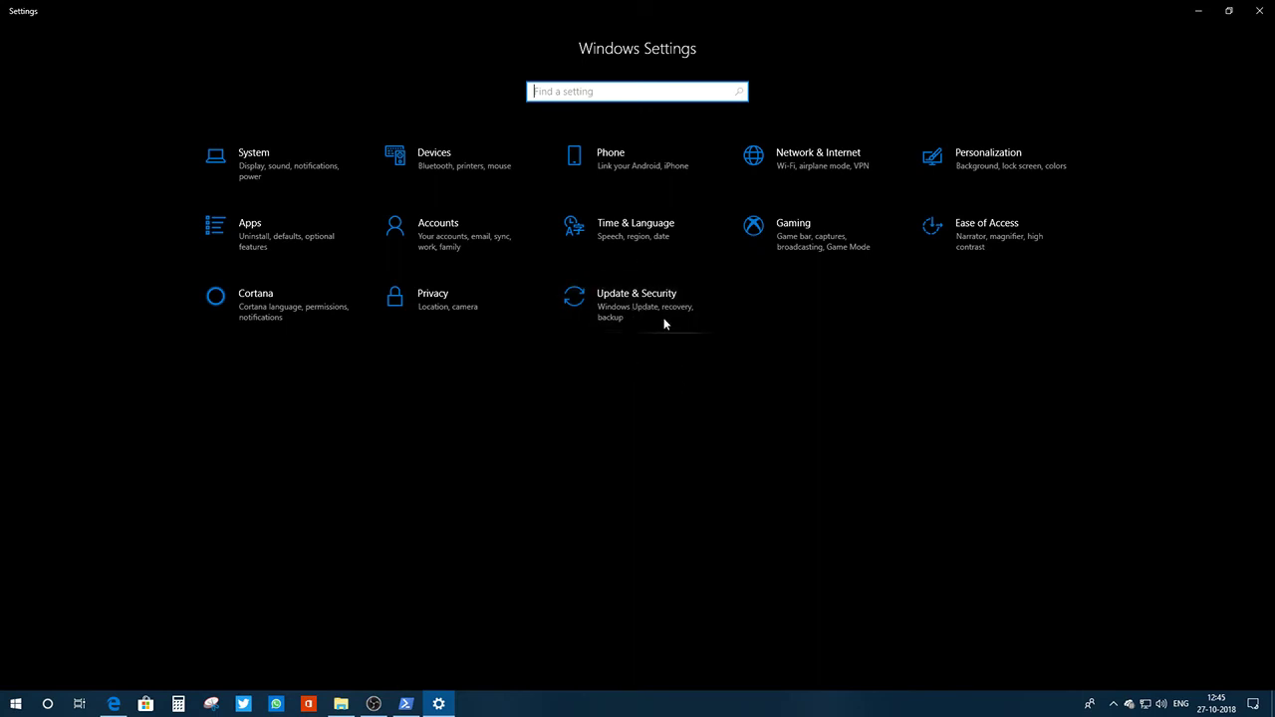
left_click(637, 297)
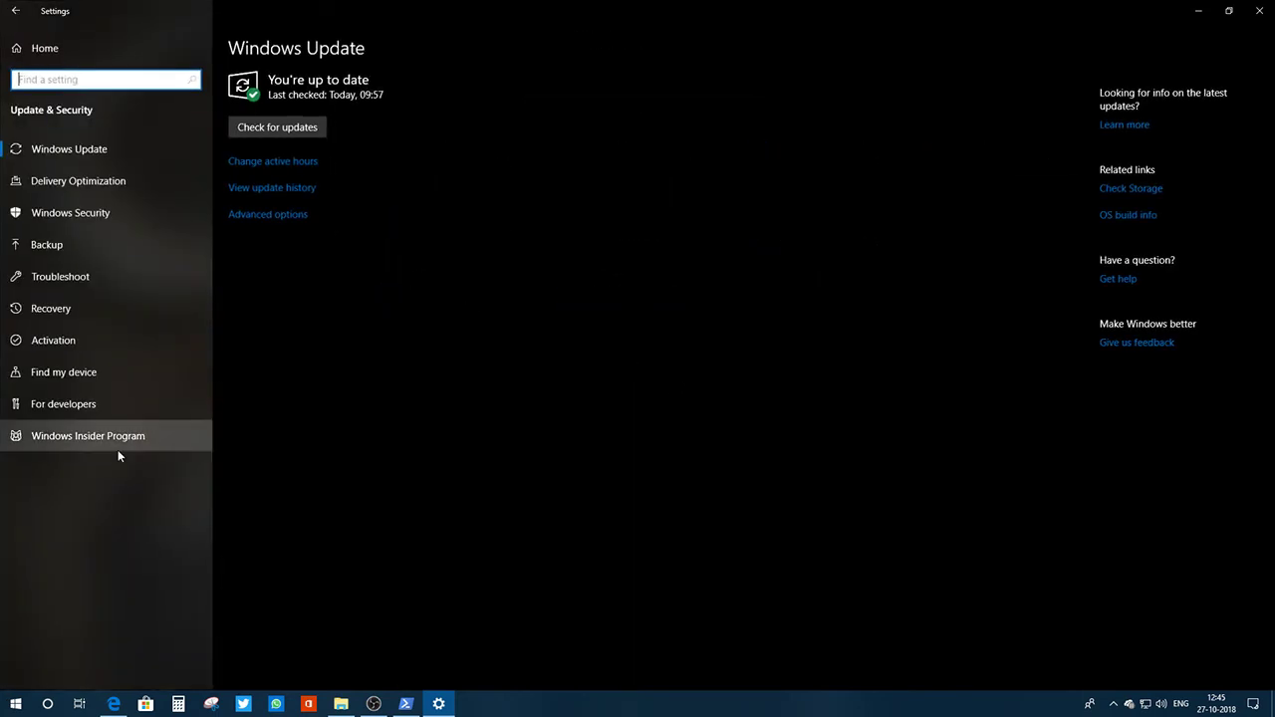
left_click(55, 311)
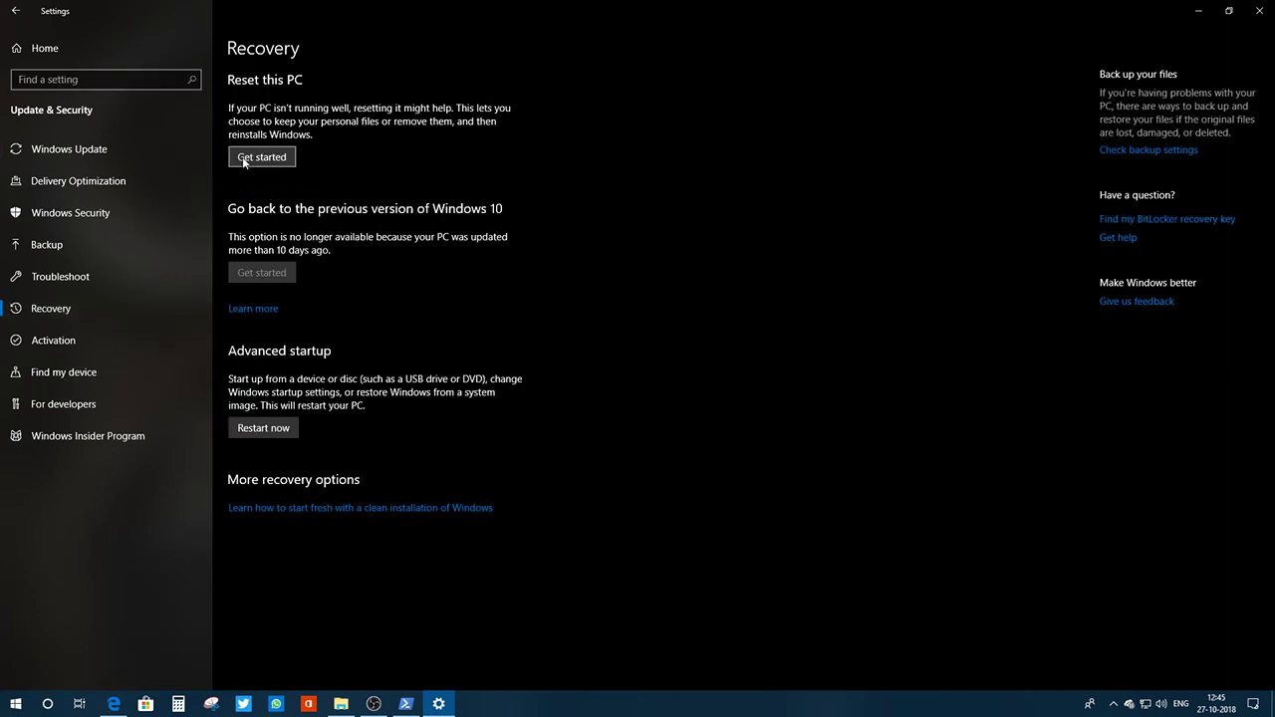
Start Reset this PC to bring up the Keep my files / Remove everything choice.
left_click(261, 158)
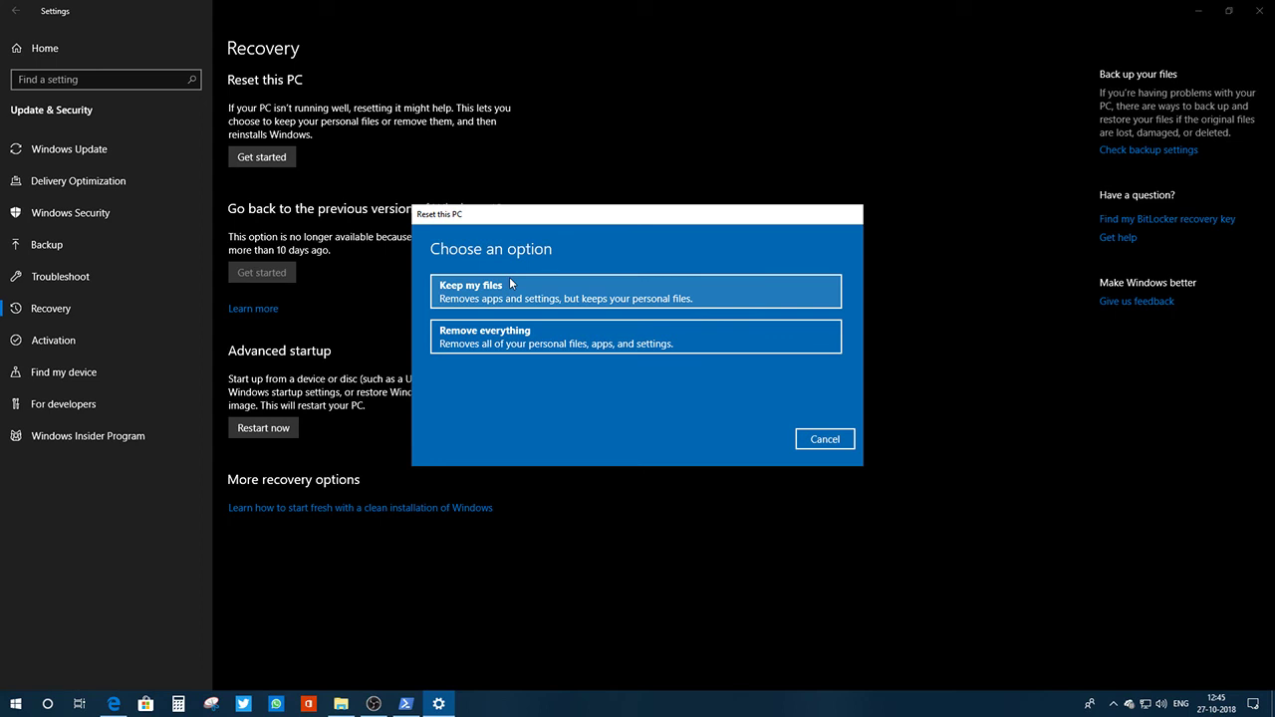
Cancel the PC reset and close the Settings window.
left_click(823, 447)
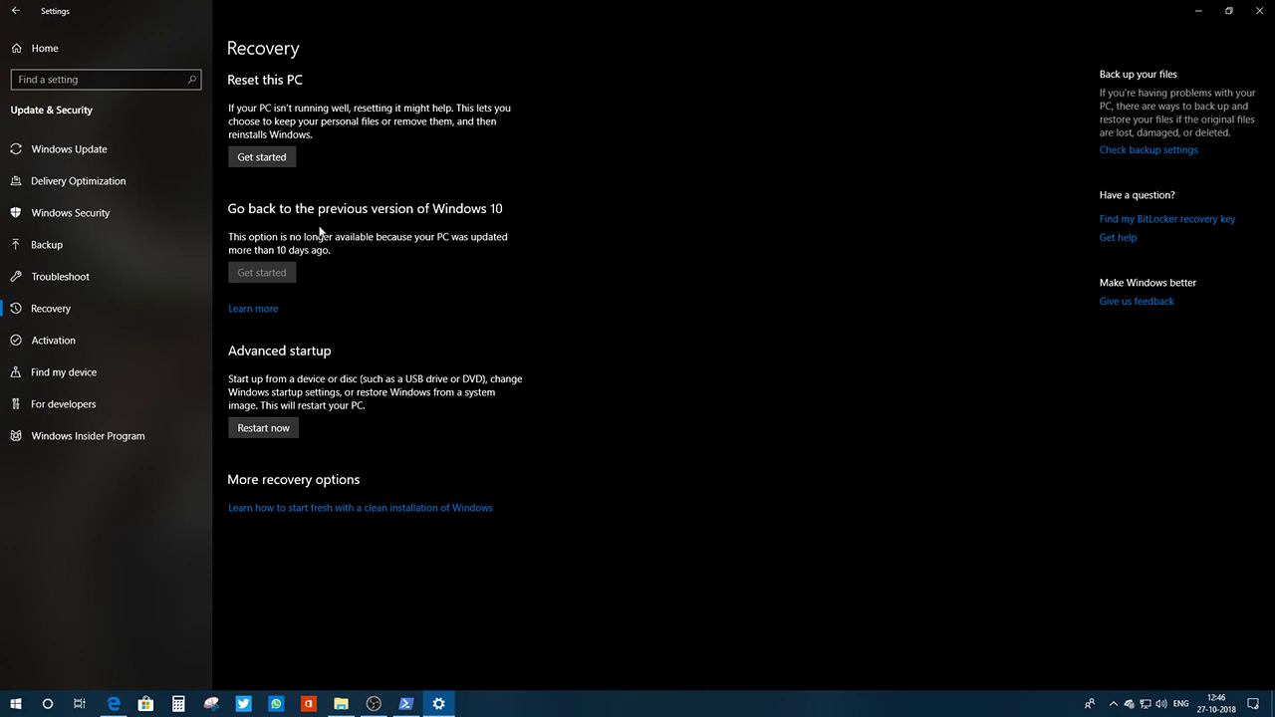
left_click(1257, 11)
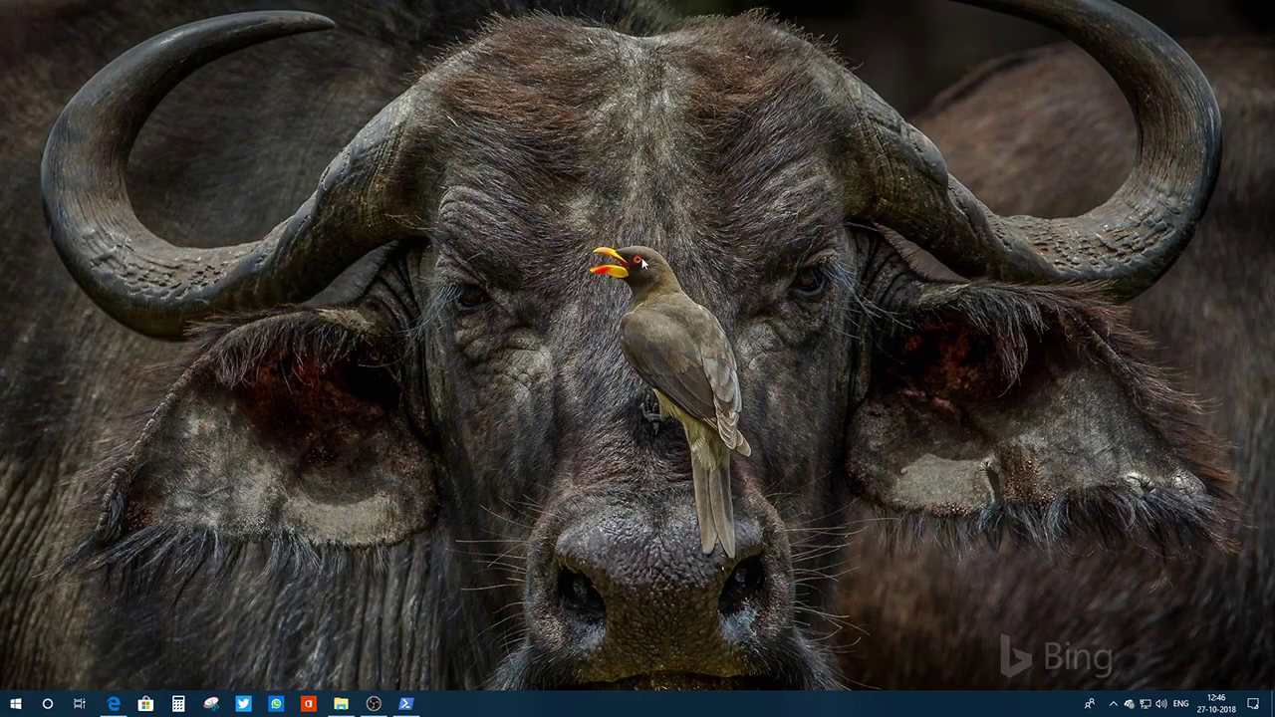